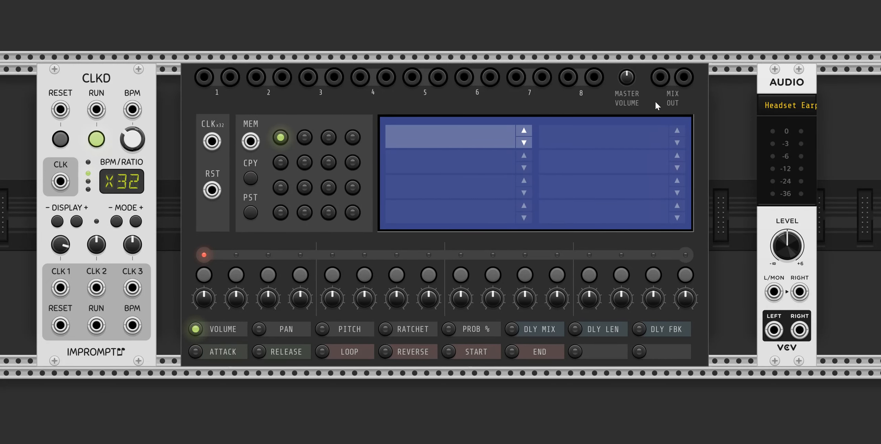
Patch the Groove Box's stereo mix outputs to the Audio module's left and right inputs and CLKD's CLK 1 to the Groove Box clock input
left_click_drag(660, 77, 684, 77)
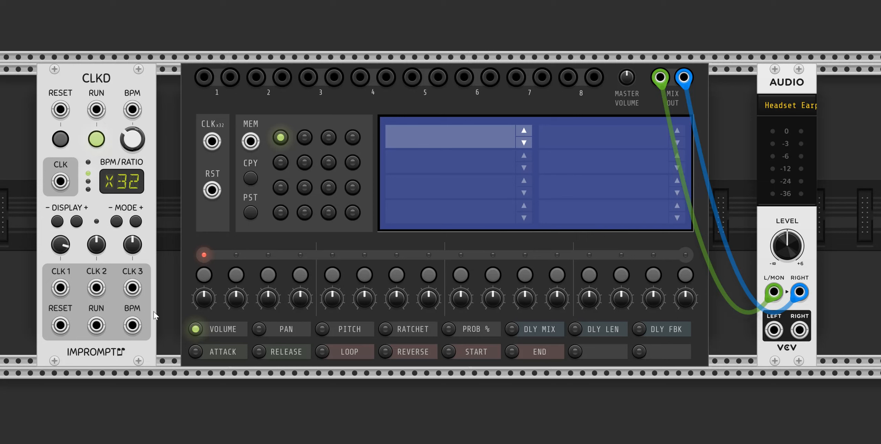
left_click_drag(63, 287, 214, 143)
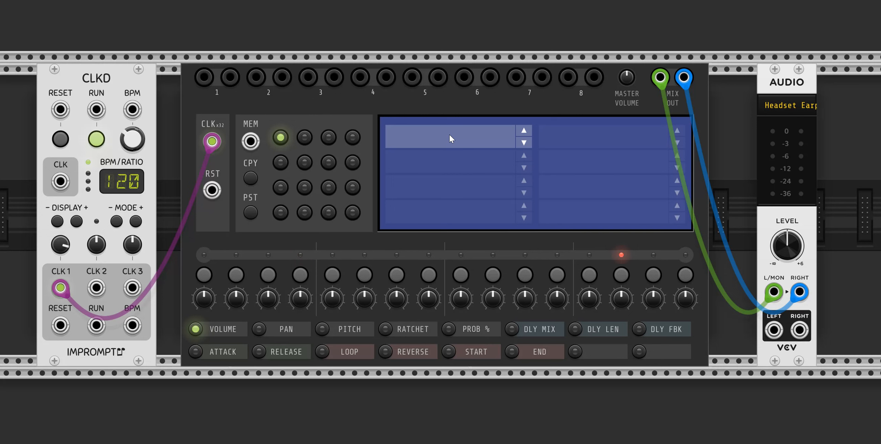
Load 7_SKIES_KICK_01_G_.wav from the kick samples folder into the Groove Box's first track
right_click(447, 104)
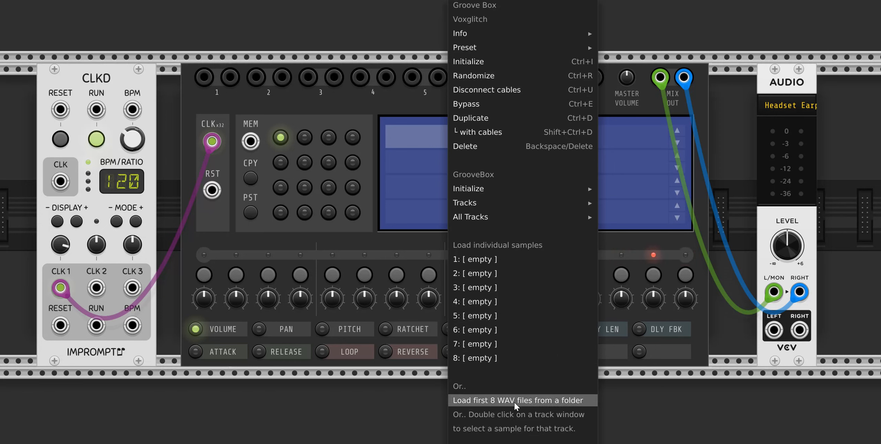
left_click(358, 23)
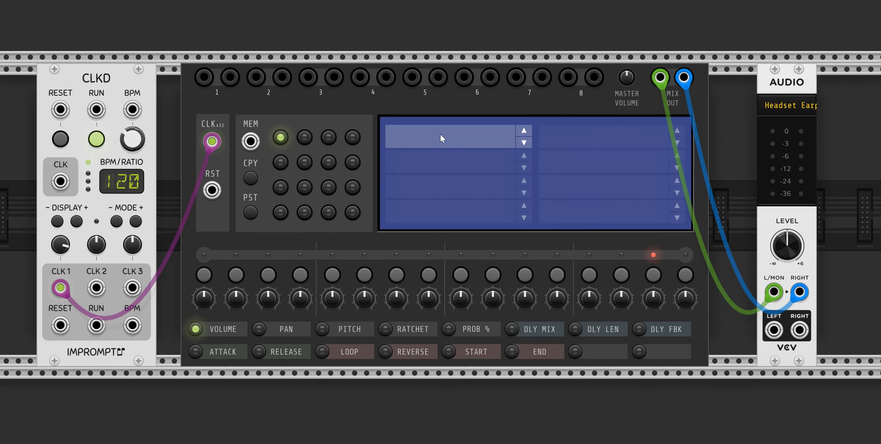
left_click(440, 138)
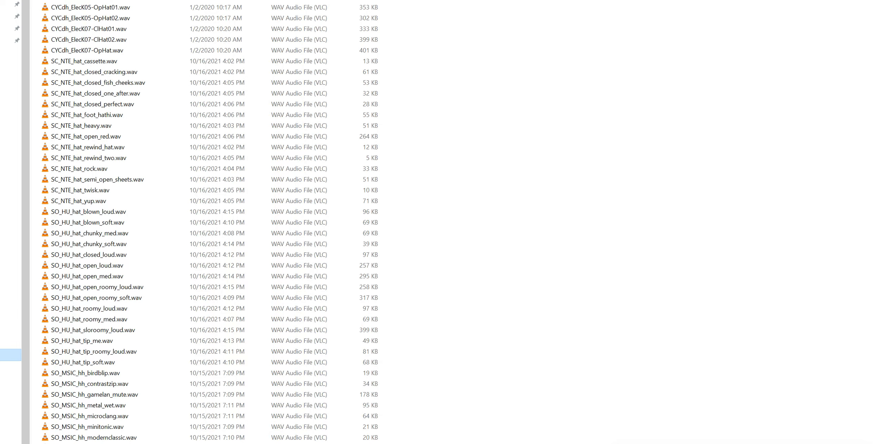
key("alt+Left")
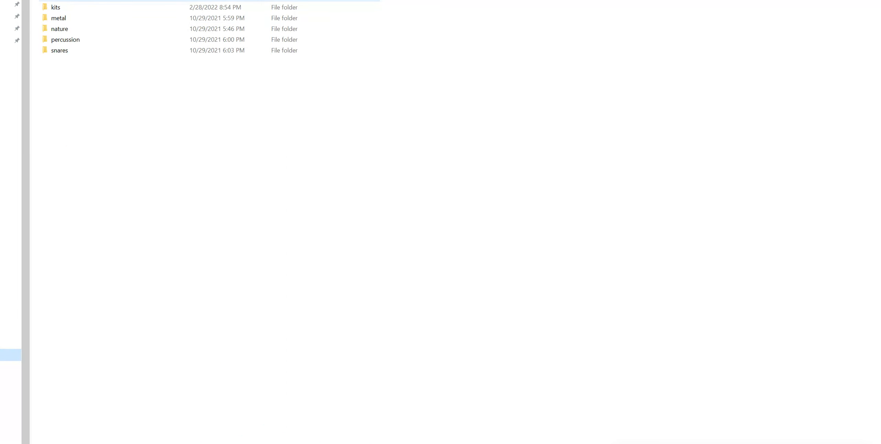
double_click(60, 0)
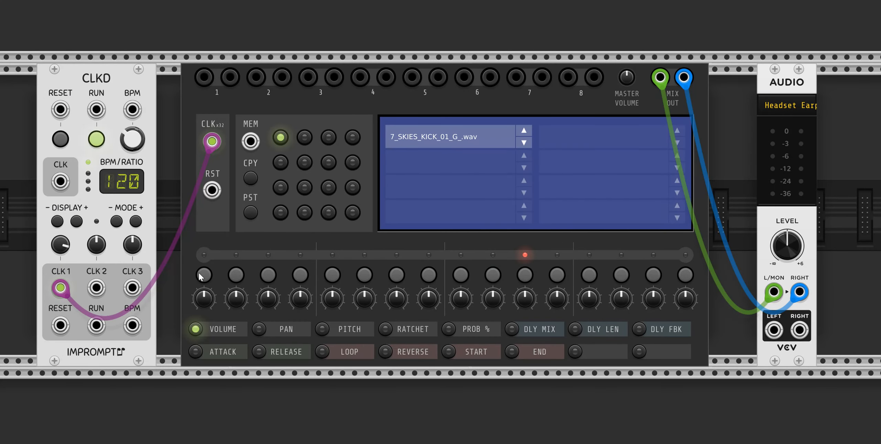
Program a four-on-the-floor kick pattern on the first track by enabling steps 1, 5, 9 and 13
left_click(204, 274)
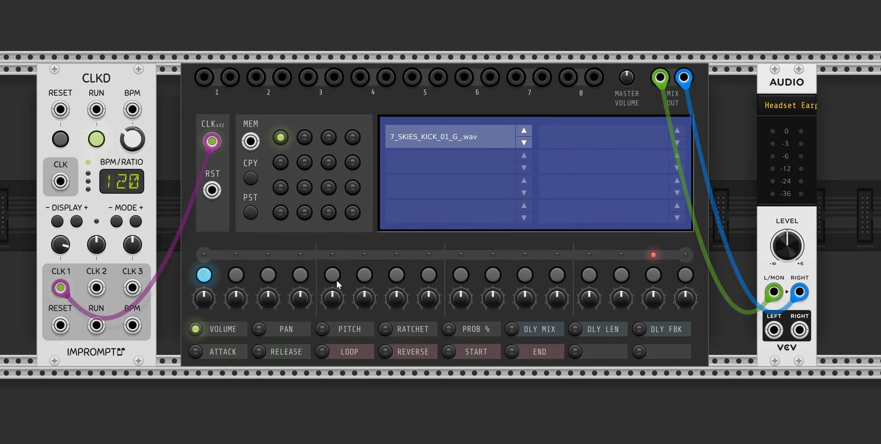
left_click(332, 275)
left_click(461, 276)
left_click(590, 275)
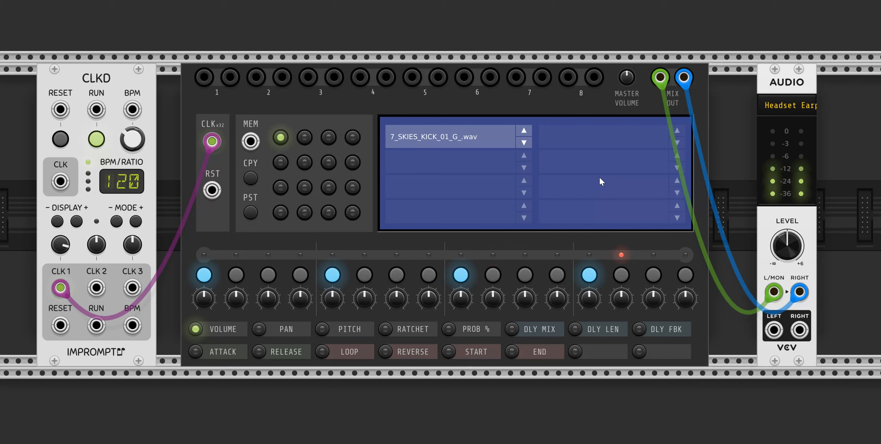
Cycle the first track's sample forward through the kick folder to abs_kick_way.wav
left_click(524, 143)
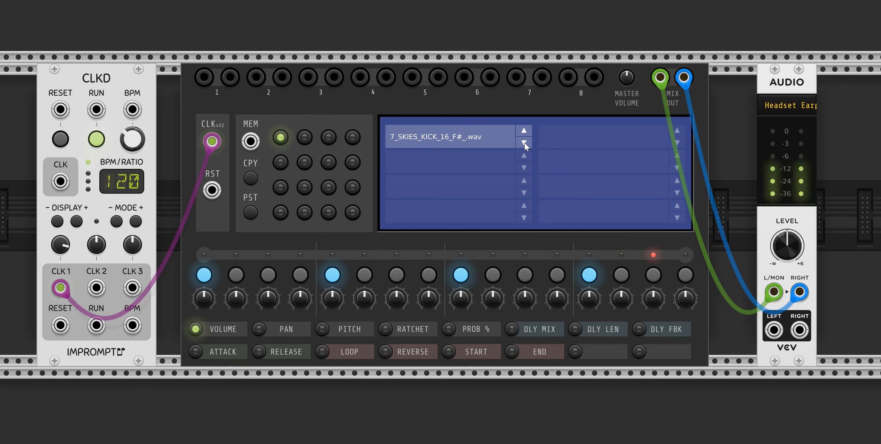
left_click(525, 143)
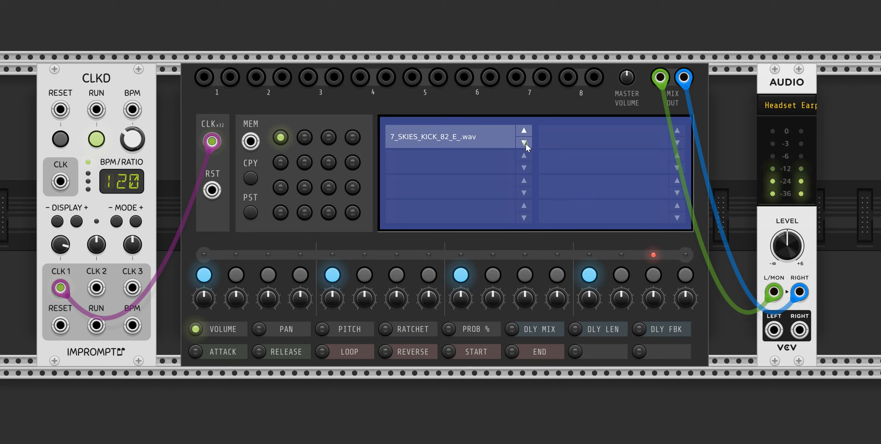
left_click(524, 143)
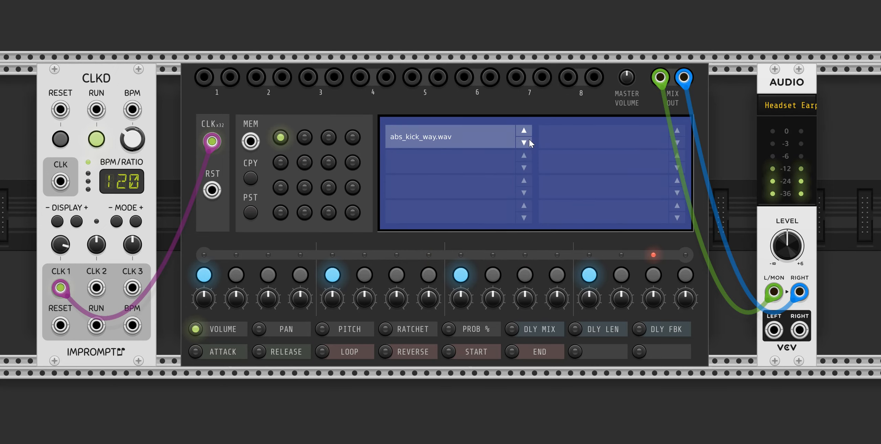
Load CYCdh_ElecK07-ClHat01.wav from the hat samples folder into the second track
left_click(435, 161)
key("alt+Tab")
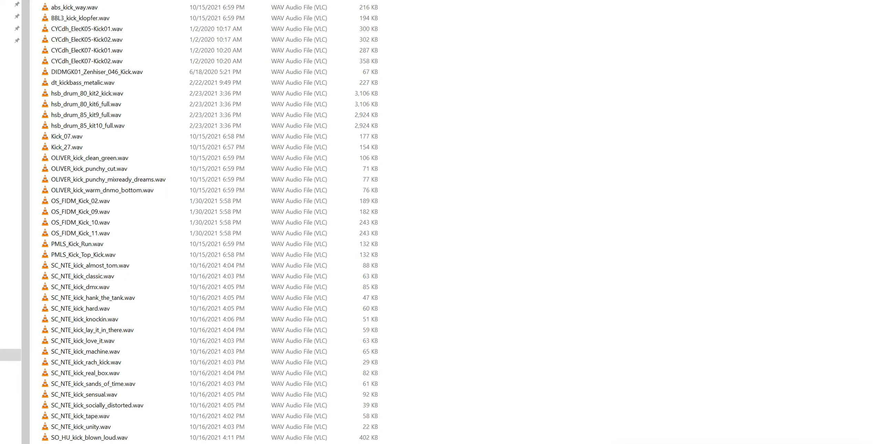
key("alt+Up")
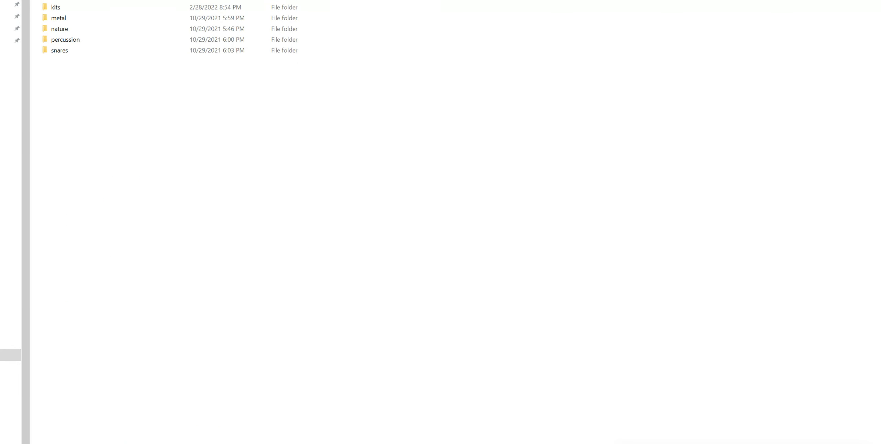
double_click(69, 0)
left_click_drag(89, 29, 95, 32)
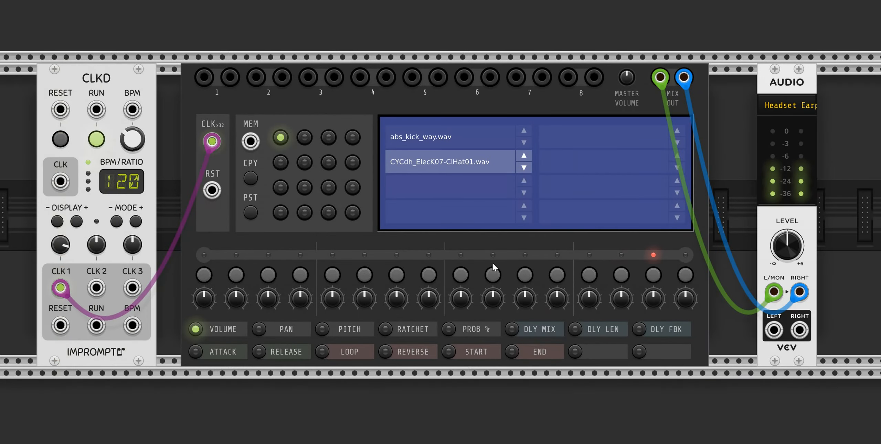
Program the hat pattern on the second track by enabling steps 1, 2, 3, 5, 6, 8, 9, 12, 13 and 14
left_click(204, 275)
left_click(237, 274)
left_click(268, 275)
left_click(332, 275)
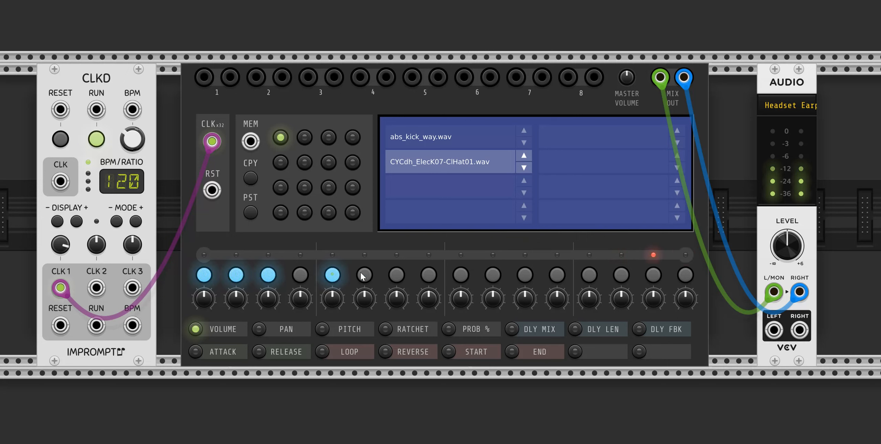
left_click(364, 274)
left_click(428, 275)
left_click(461, 274)
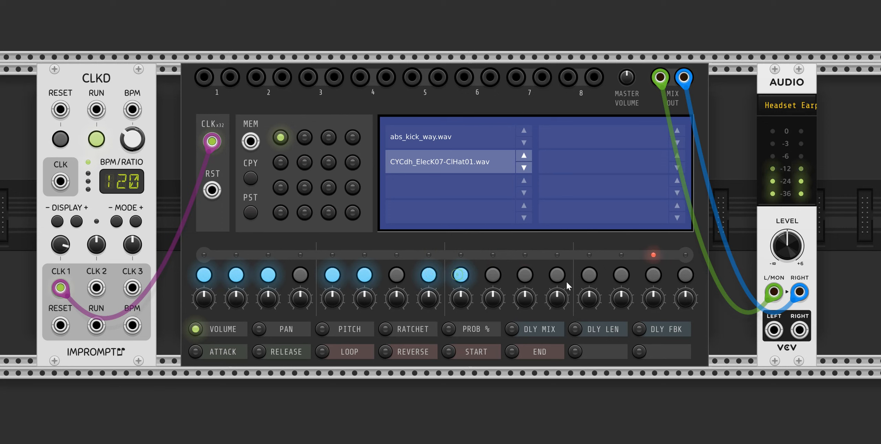
left_click(557, 274)
left_click(589, 275)
left_click(624, 277)
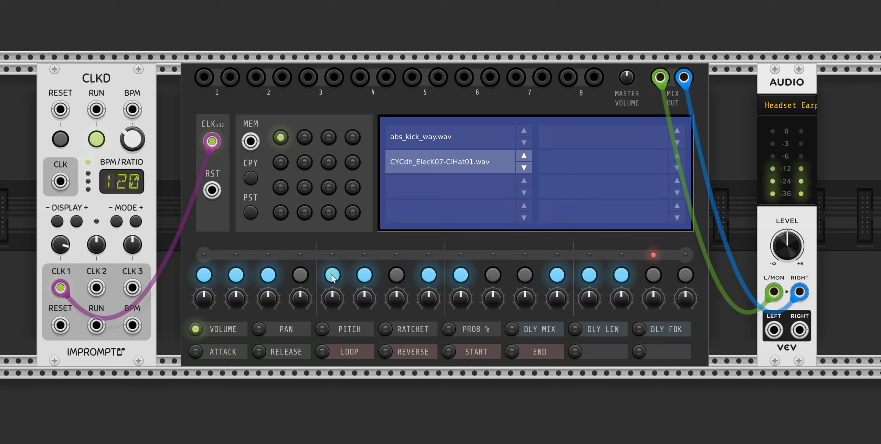
Adjust the pitch of steps 5, 6 and 8 on the hat track
left_click_drag(332, 274, 314, 281)
left_click(324, 329)
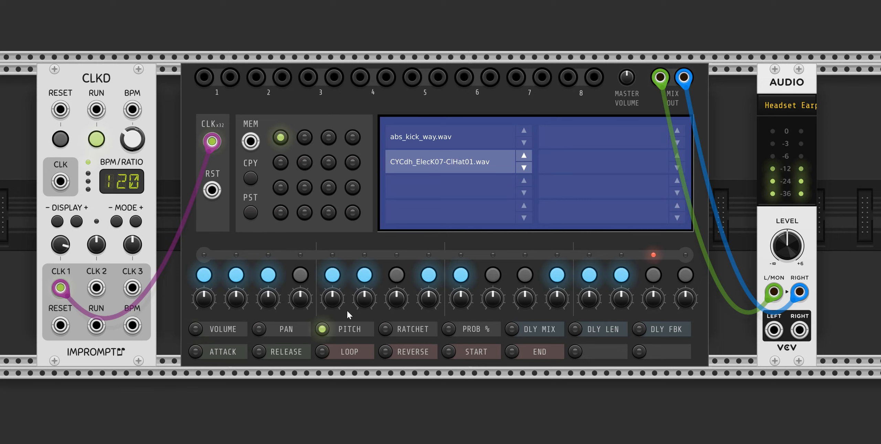
left_click_drag(333, 297, 332, 318)
left_click_drag(364, 295, 363, 310)
left_click_drag(429, 298, 461, 286)
Adjust the pan of steps 3, 8 and 13 on the hat track
left_click(259, 330)
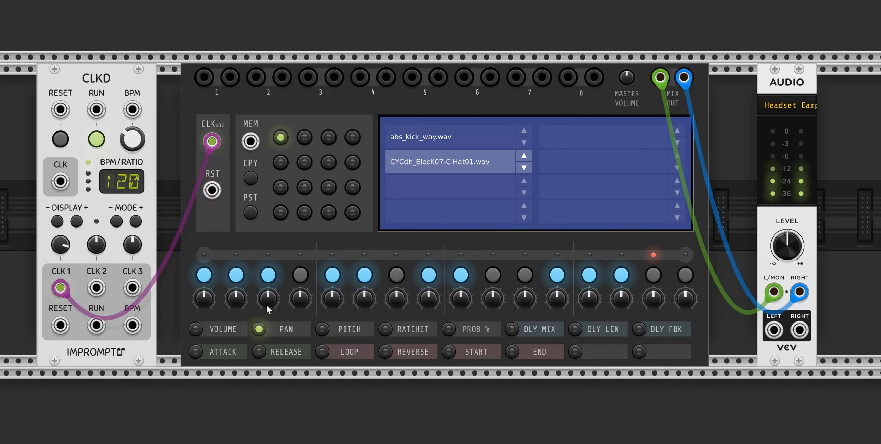
left_click_drag(267, 295, 236, 317)
left_click_drag(432, 298, 461, 317)
left_click_drag(592, 296, 592, 313)
Adjust the ratchet setting of step 6 on the hat track
left_click(448, 329)
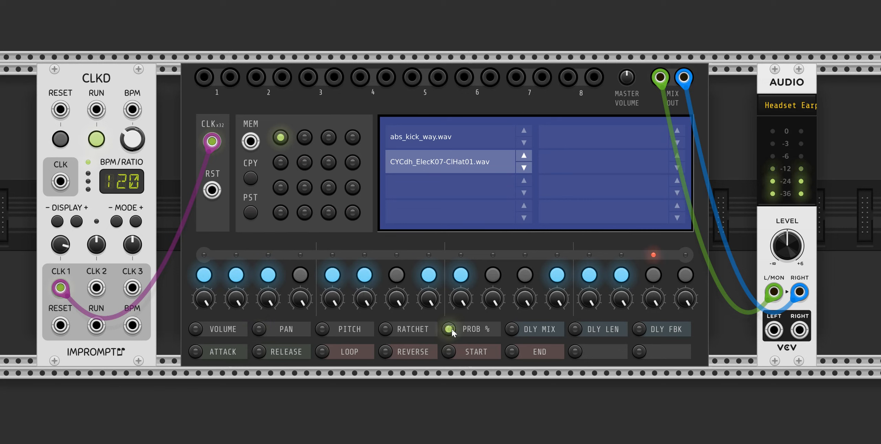
left_click(386, 328)
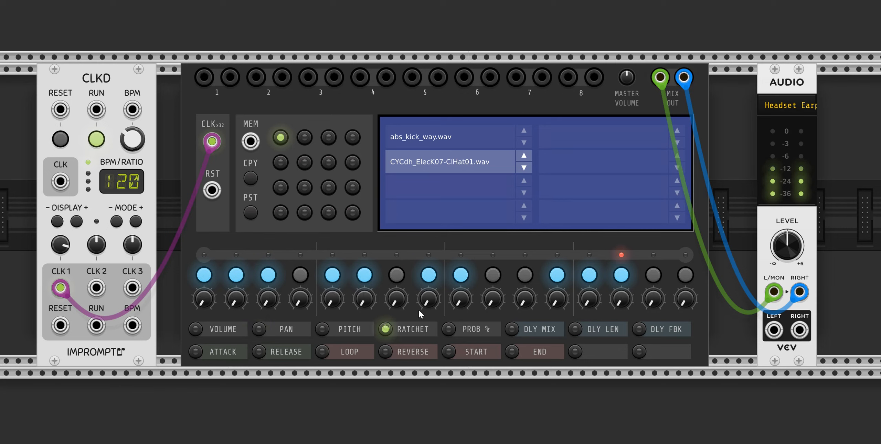
mouse_move(368, 297)
left_mouse_down()
mouse_move(368, 261)
mouse_move(367, 306)
left_mouse_up()
Display the hat track's delay mix settings and disable its steps 12, 13 and 14
left_click(512, 329)
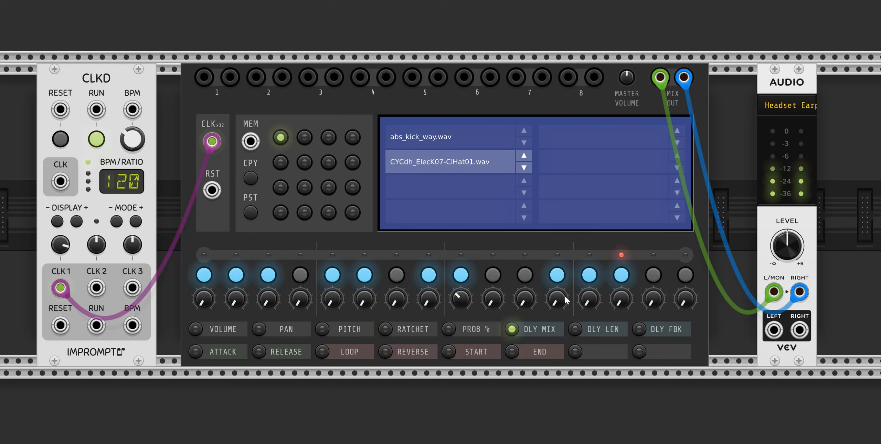
left_click(557, 275)
left_click(589, 275)
left_click(621, 275)
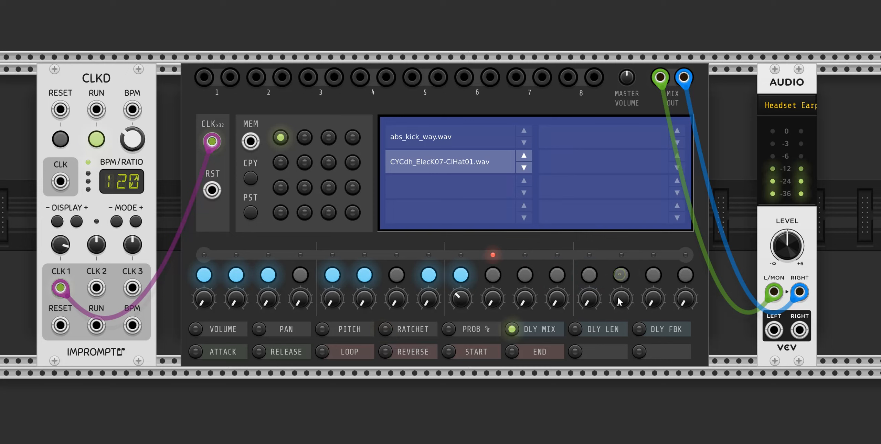
Raise the delay mix and delay feedback of step 9 on the hat track
left_click(575, 329)
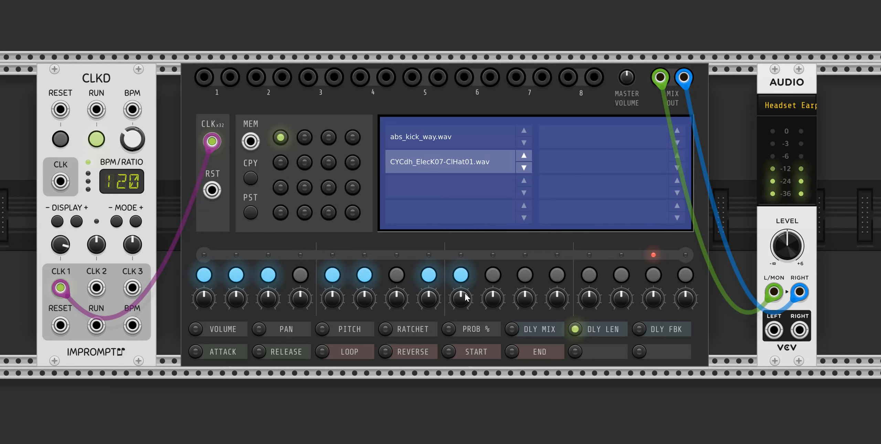
left_click(512, 329)
left_click_drag(461, 299, 461, 237)
left_click(586, 328)
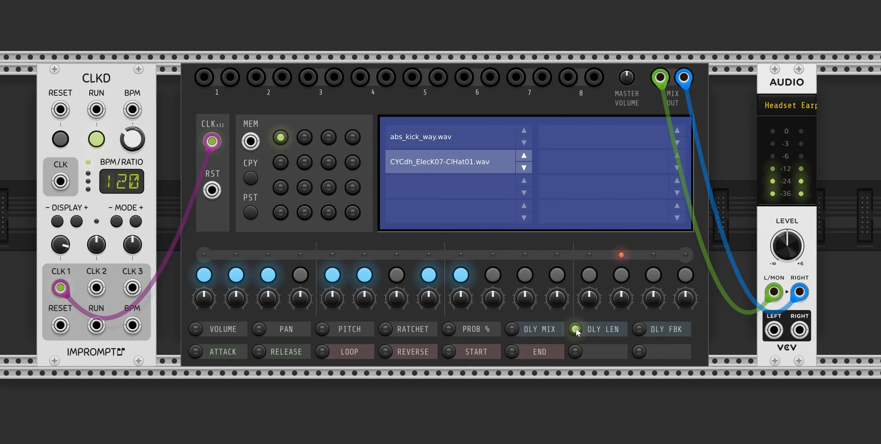
left_click(639, 329)
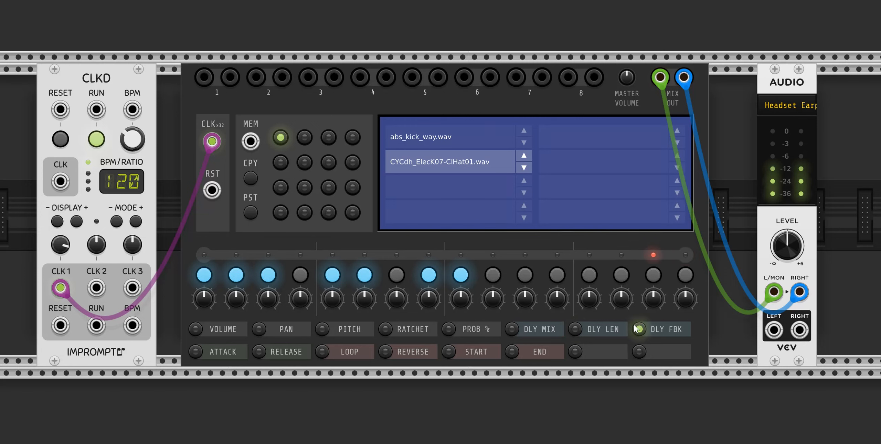
left_click_drag(458, 296, 459, 265)
Switch the second track's sample to CYCdh_ElecK07-ClHat02.wav and display the sample start settings
left_click(524, 168)
left_click(449, 352)
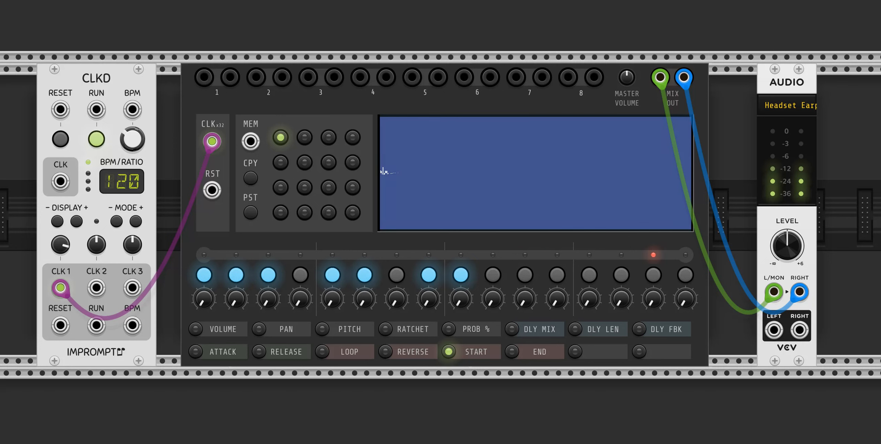
Adjust the sample start and end positions of step 9 on the kick track
left_click(416, 130)
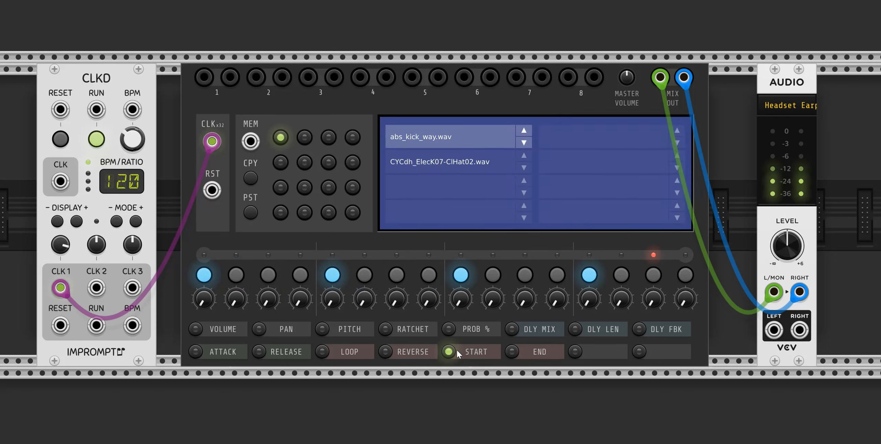
left_click_drag(460, 299, 460, 289)
left_click(512, 352)
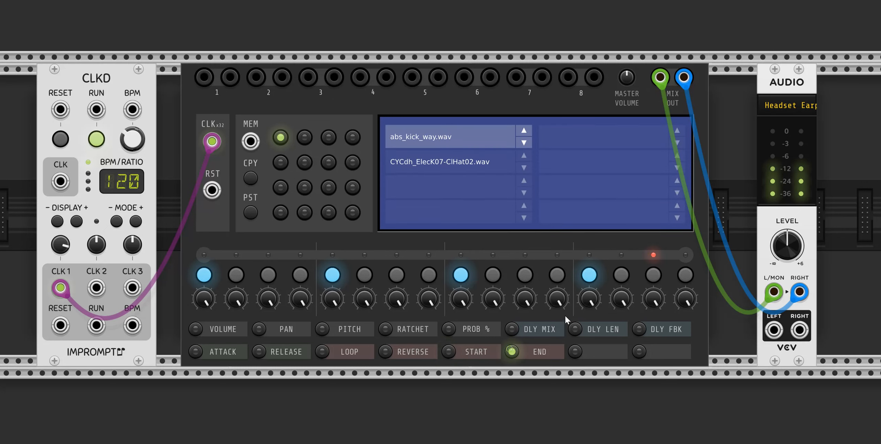
left_click_drag(460, 298, 461, 285)
Copy the pattern in memory slot 1, paste it into slot 2, and alternate between both slots to compare them
left_click(304, 138)
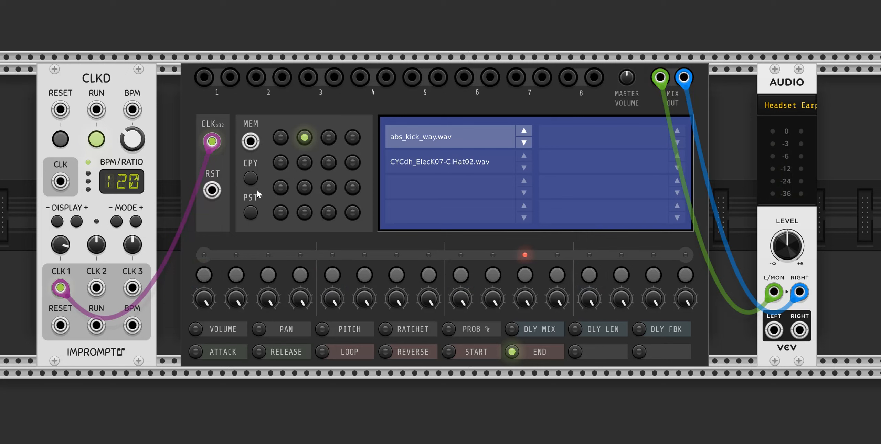
left_click(280, 139)
left_click(303, 138)
left_click(251, 213)
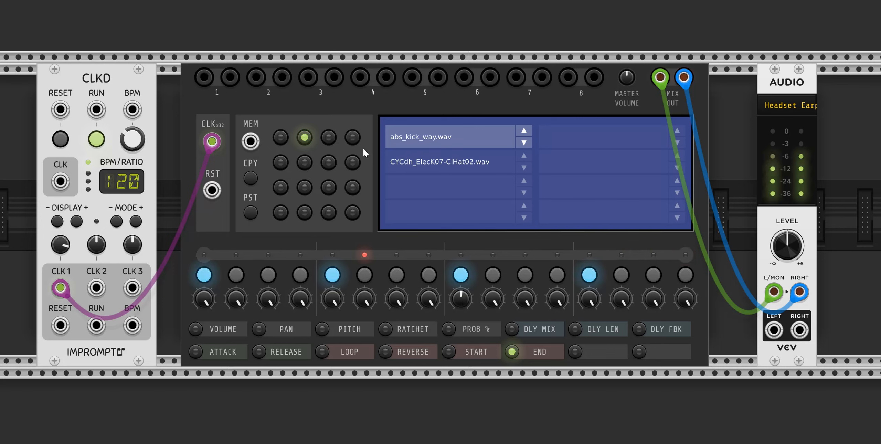
left_click(281, 139)
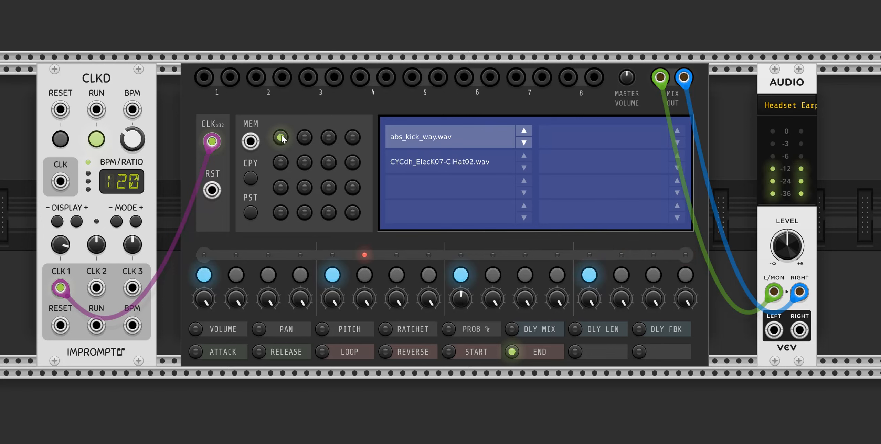
left_click(308, 136)
left_click(281, 138)
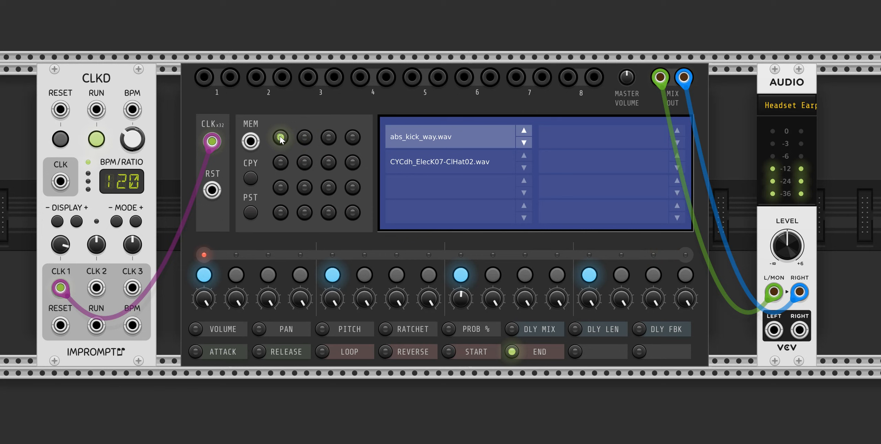
Disable steps 5 and 9 of the kick track in memory slot 2
left_click(305, 136)
left_click(332, 275)
left_click(461, 274)
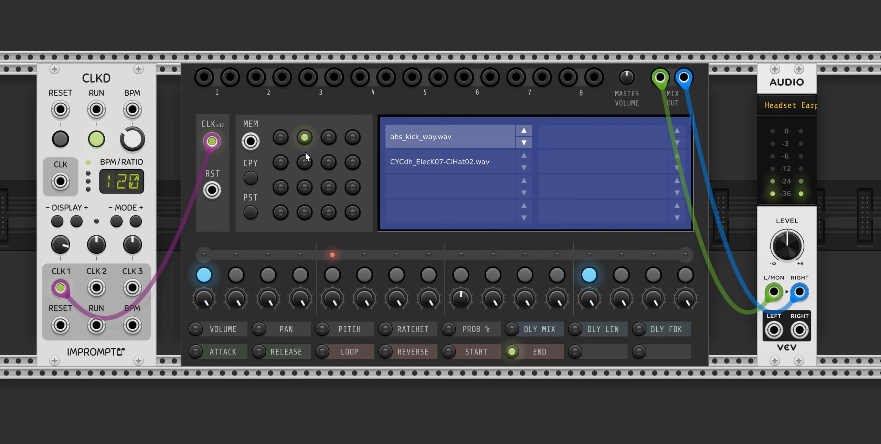
In memory slot 1, shorten the hi-hat track's range to end at step 12, try starting it at step 4, and restore the start to step 1
left_click(281, 138)
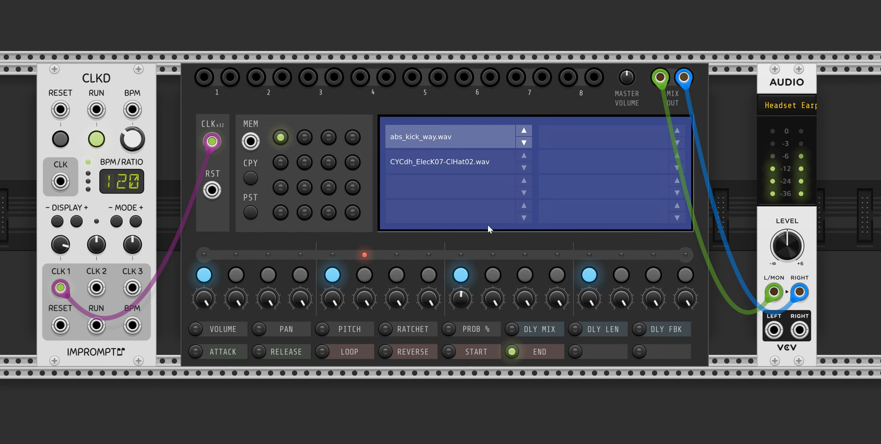
left_click(435, 162)
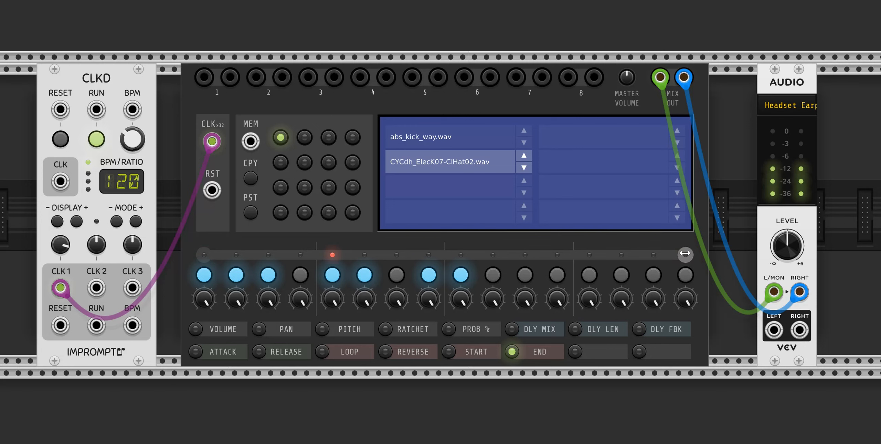
left_click_drag(682, 254, 558, 254)
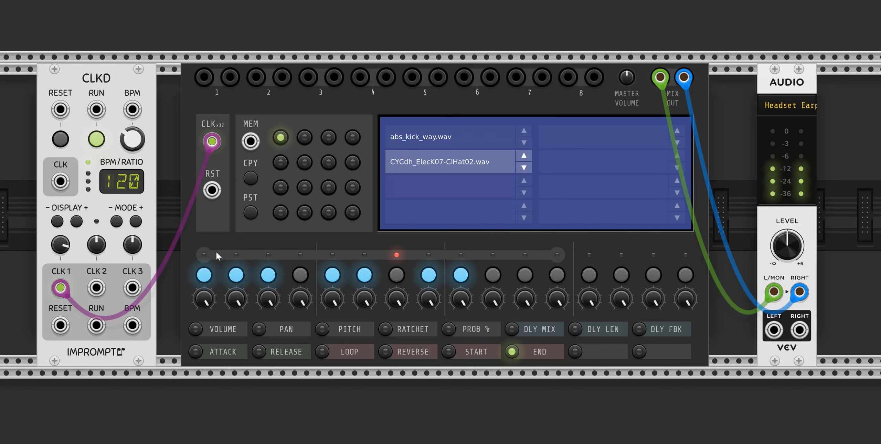
left_click_drag(213, 254, 300, 255)
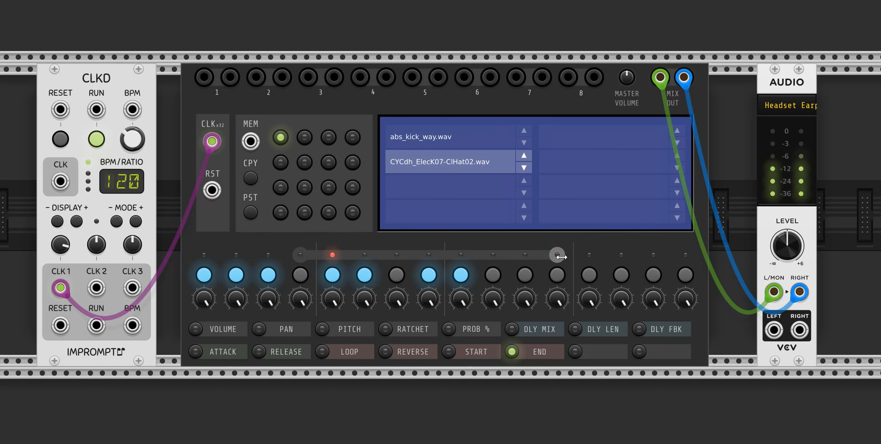
left_click_drag(300, 255, 204, 255)
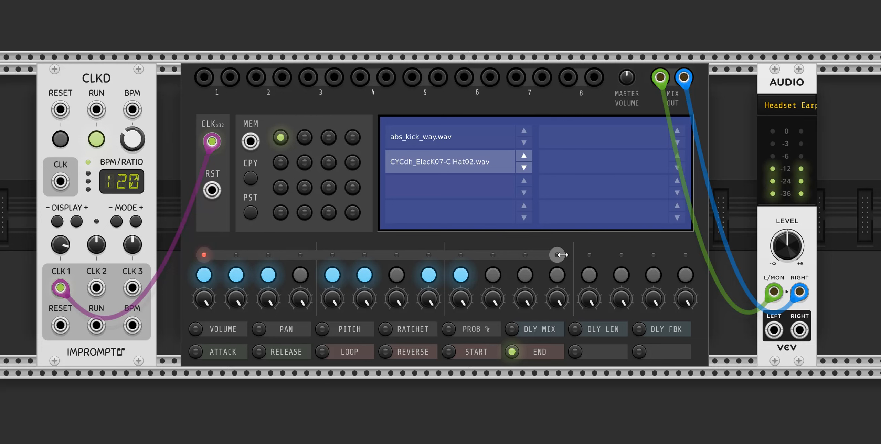
Load the first 8 WAV files from the drums/kits/Groovebox 1 folder into the Groove Box and slightly lower the audio module's output level
right_click(589, 236)
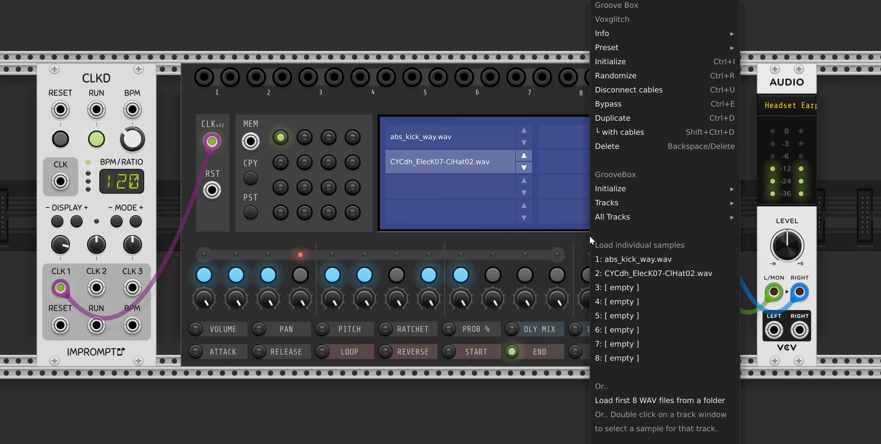
left_click(656, 401)
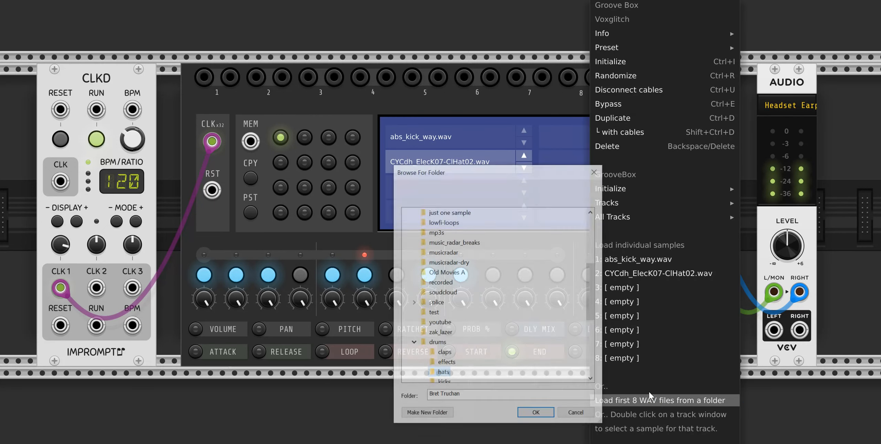
scroll(473, 359, "down", 1)
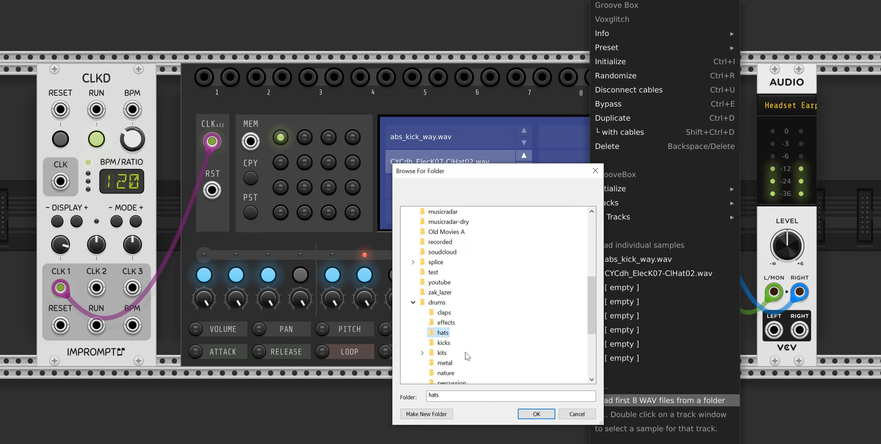
left_click(442, 354)
scroll(519, 364, "down", 2)
left_click(458, 303)
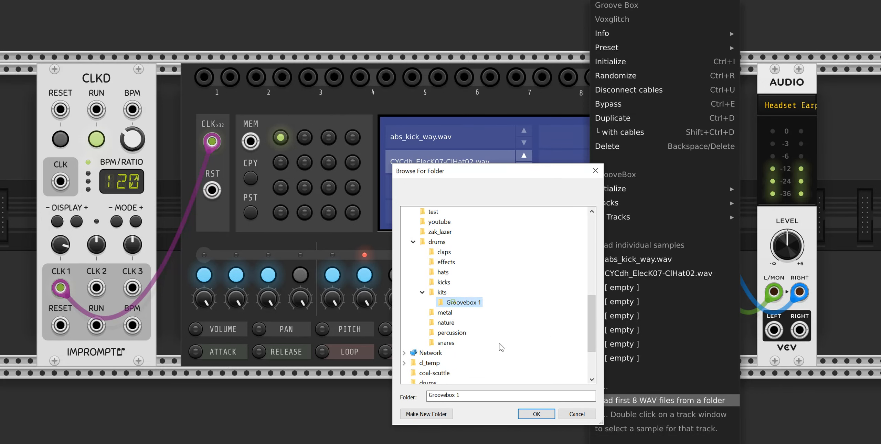
left_click(536, 414)
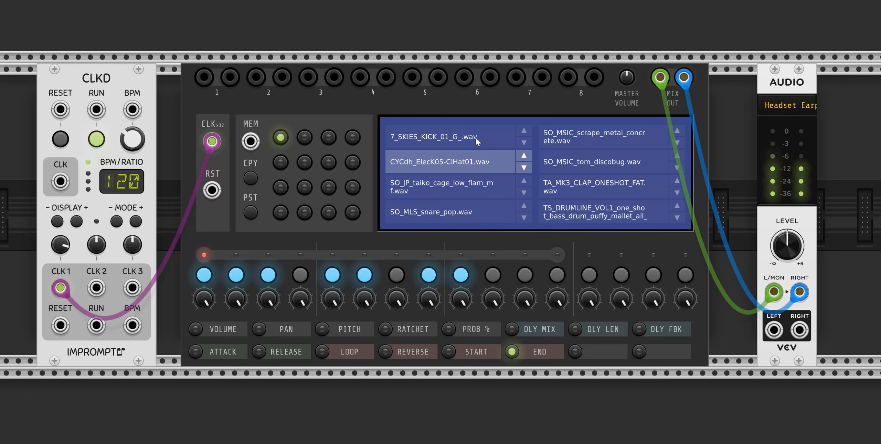
left_click_drag(776, 249, 793, 253)
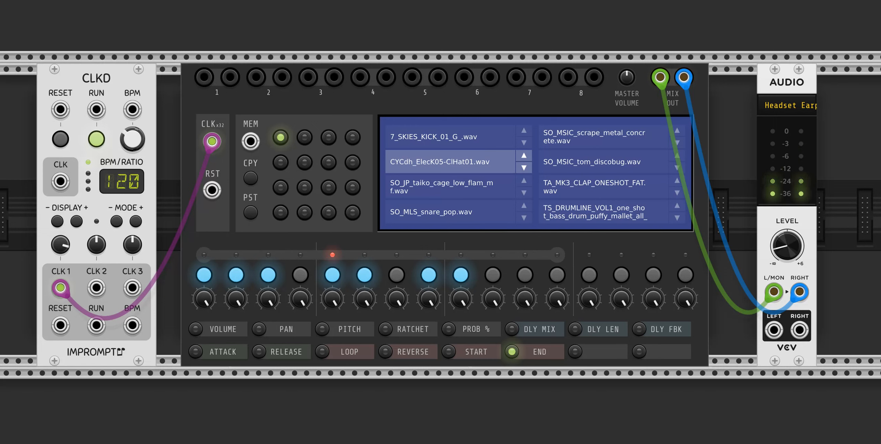